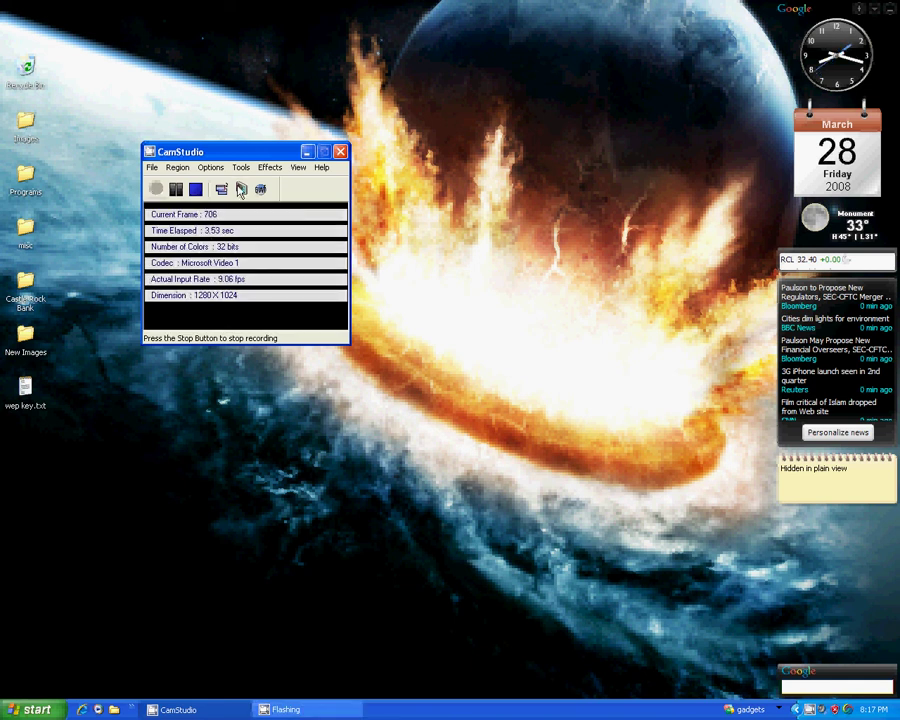
Open My Computer to view the current window appearance, and close it again
left_click_drag(240, 154, 532, 145)
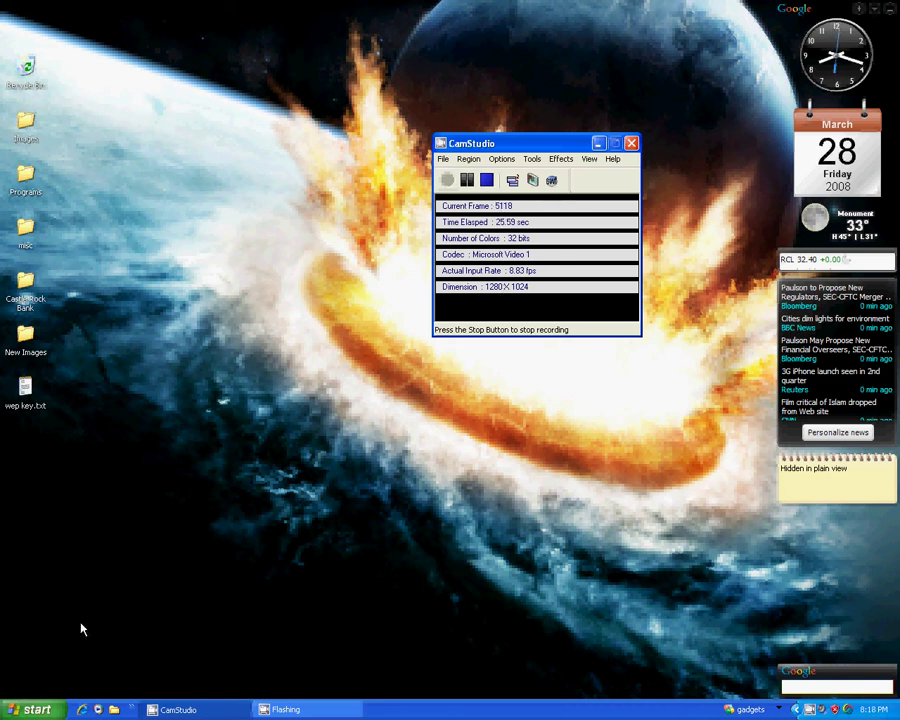
left_click(30, 709)
left_click(220, 516)
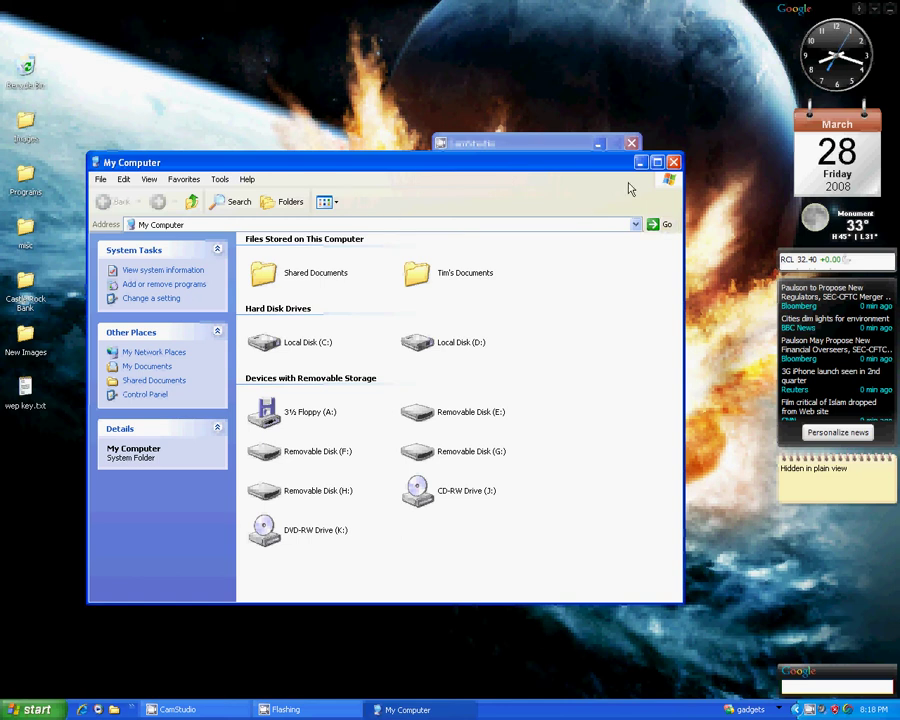
left_click(673, 164)
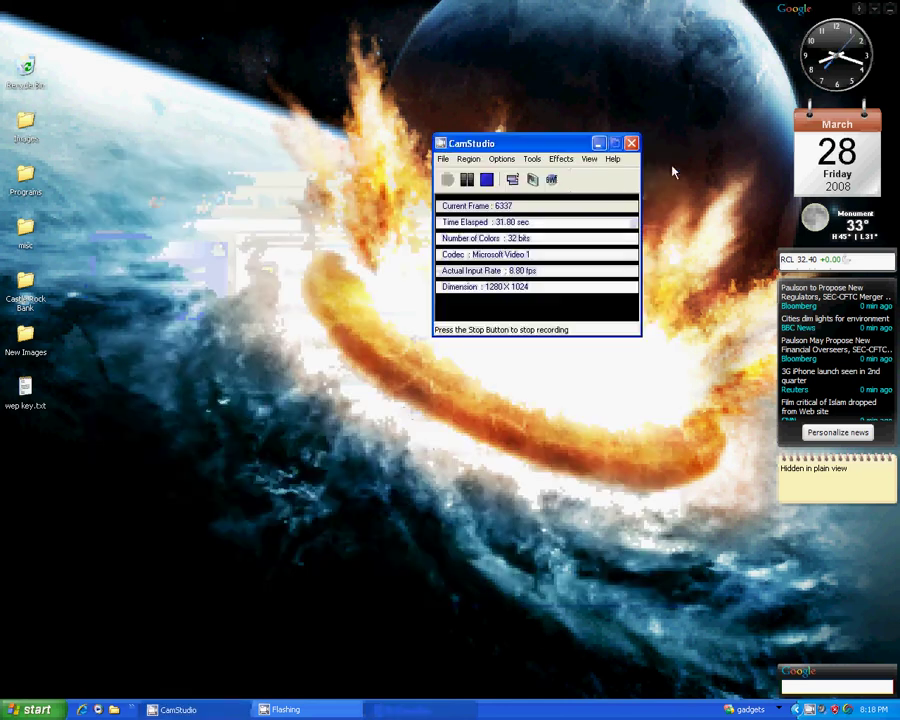
Minimize the CamStudio recorder and go to crystalxp.net in Internet Explorer
left_click(598, 143)
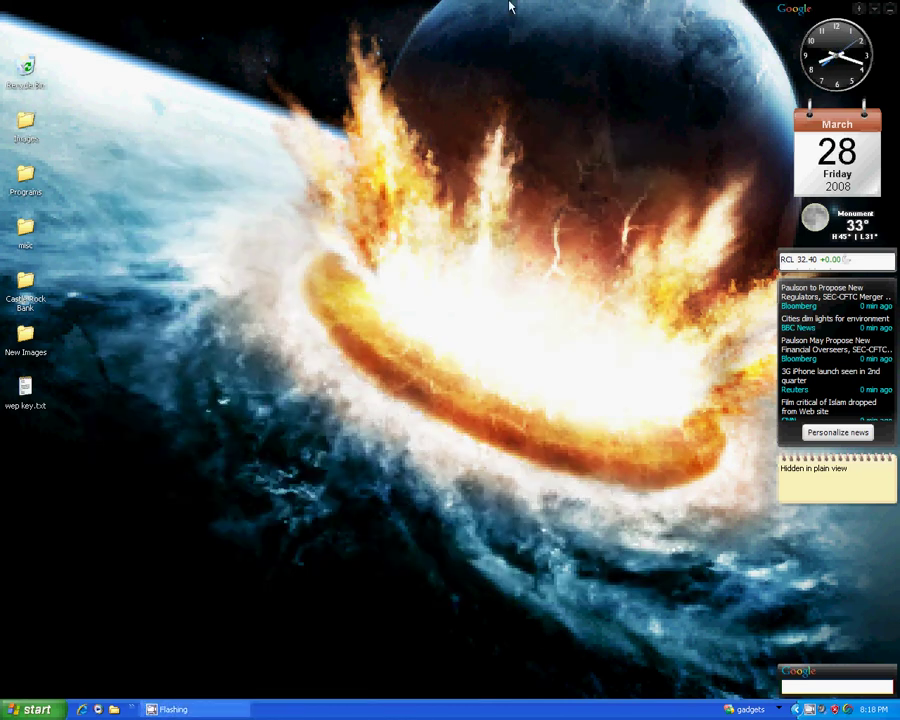
mouse_move(516, 8)
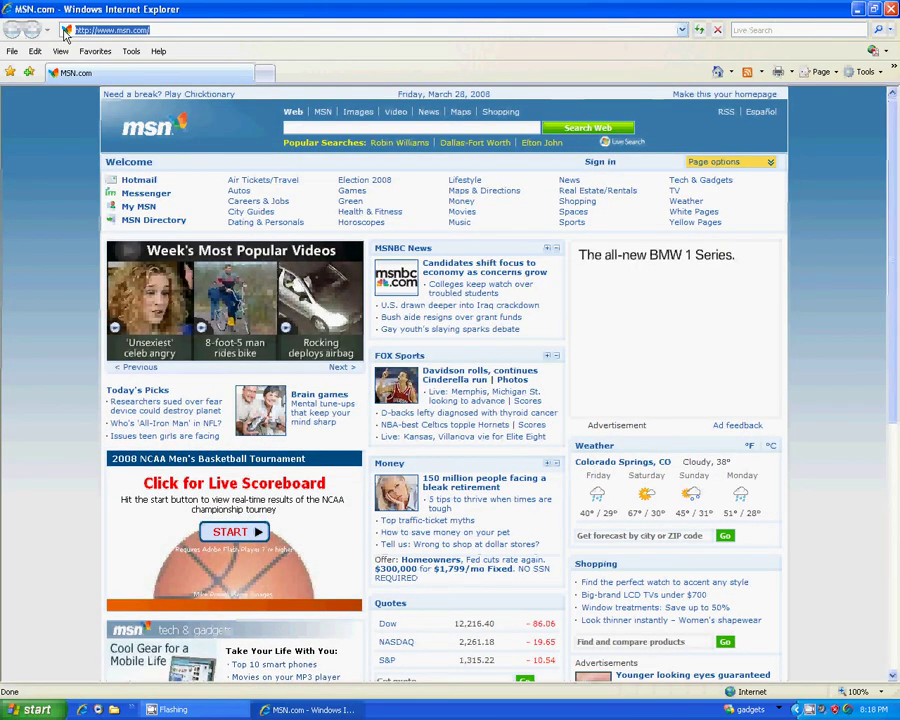
type("crysta")
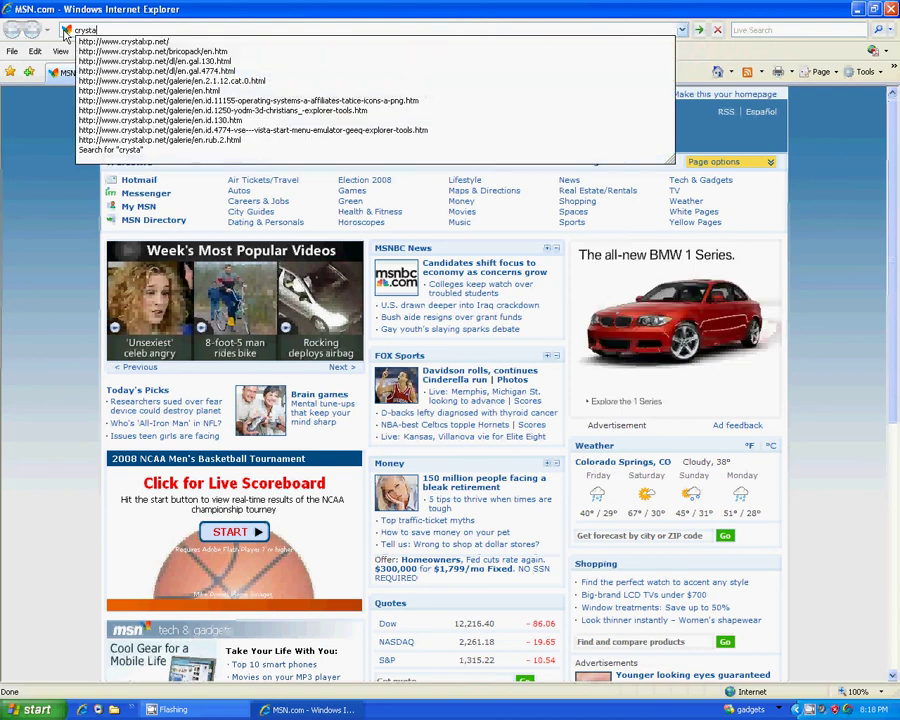
type("lxp")
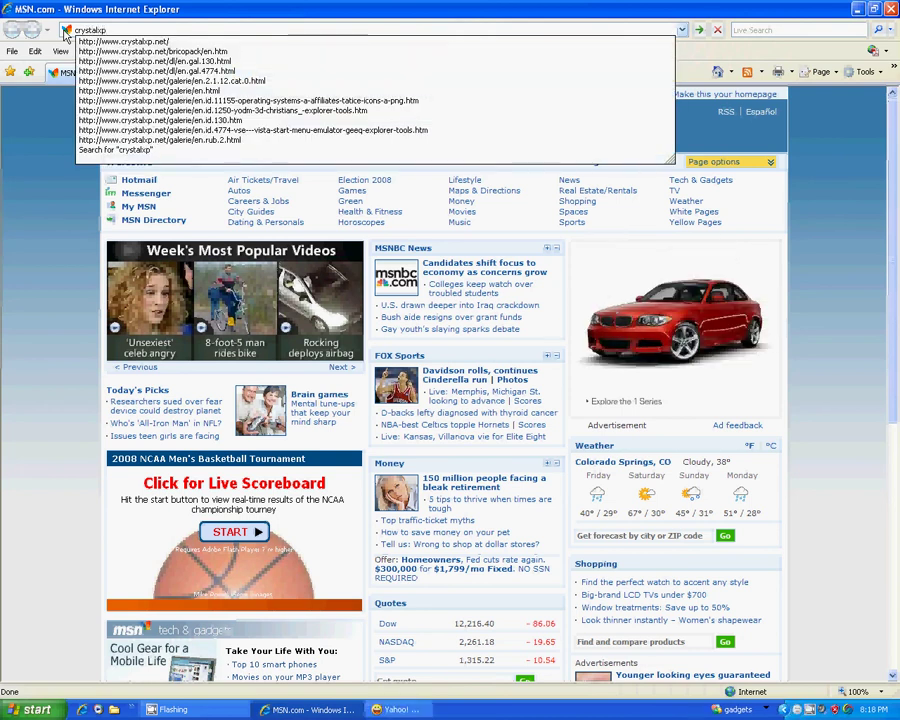
type(".net")
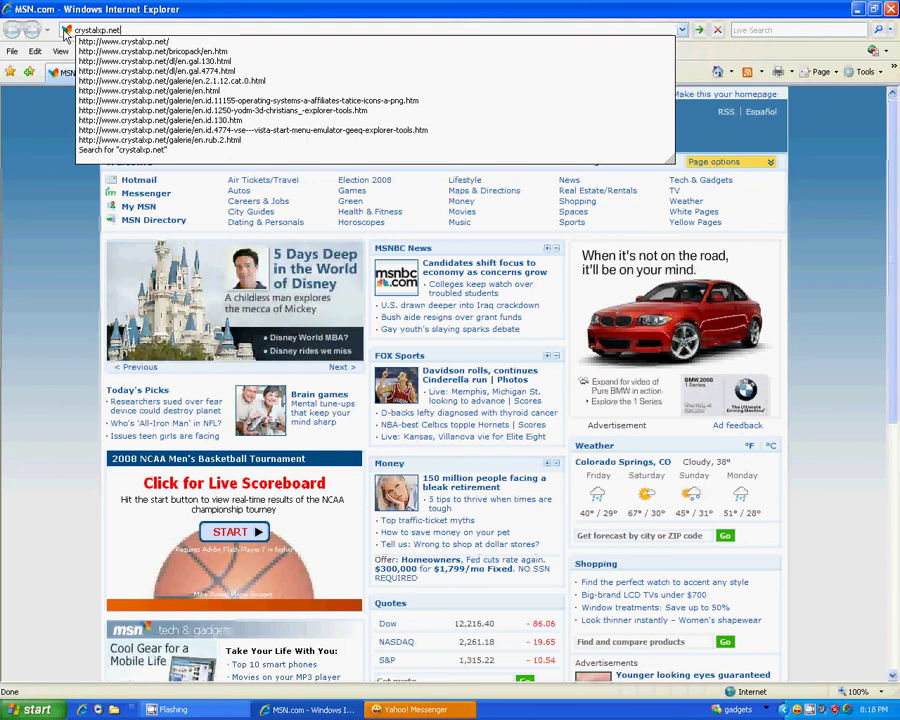
key("Return")
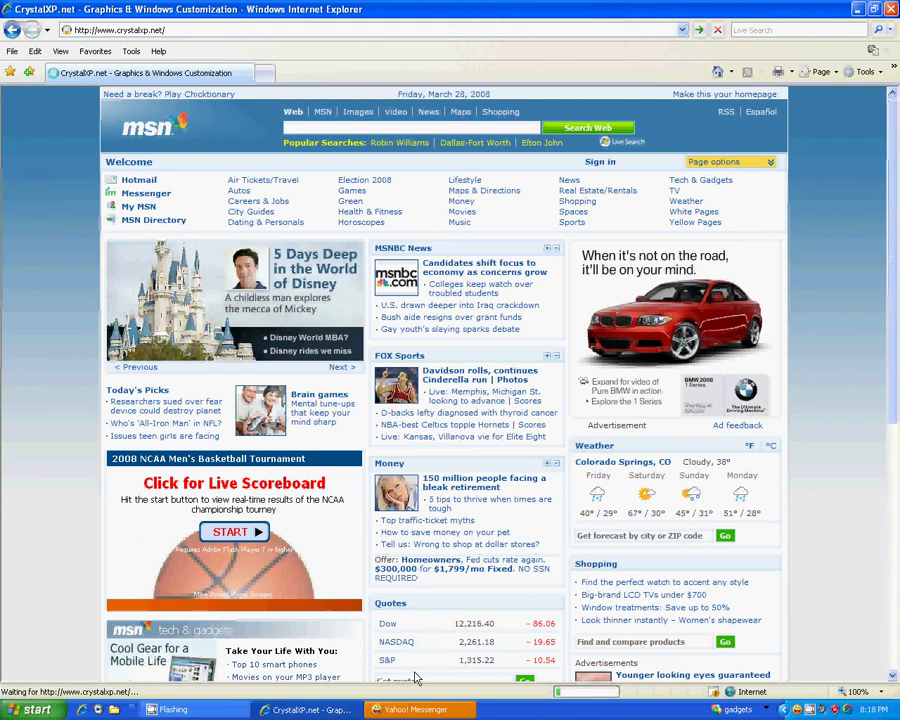
Exit Yahoo! Messenger and dismiss the Taskbar and Start Menu Properties dialog
left_click(412, 709)
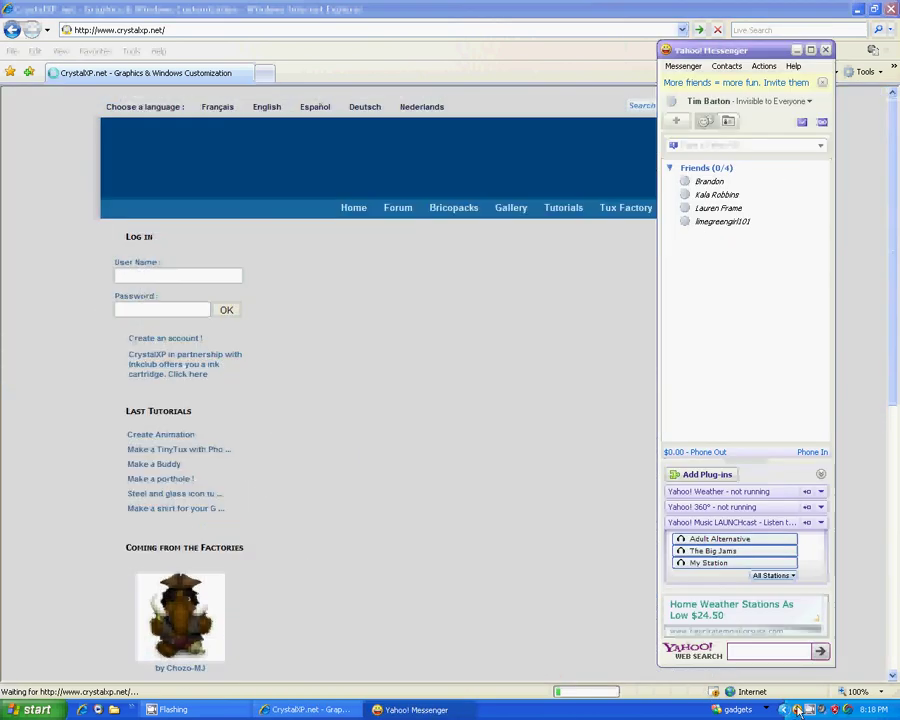
right_click(717, 700)
left_click(713, 693)
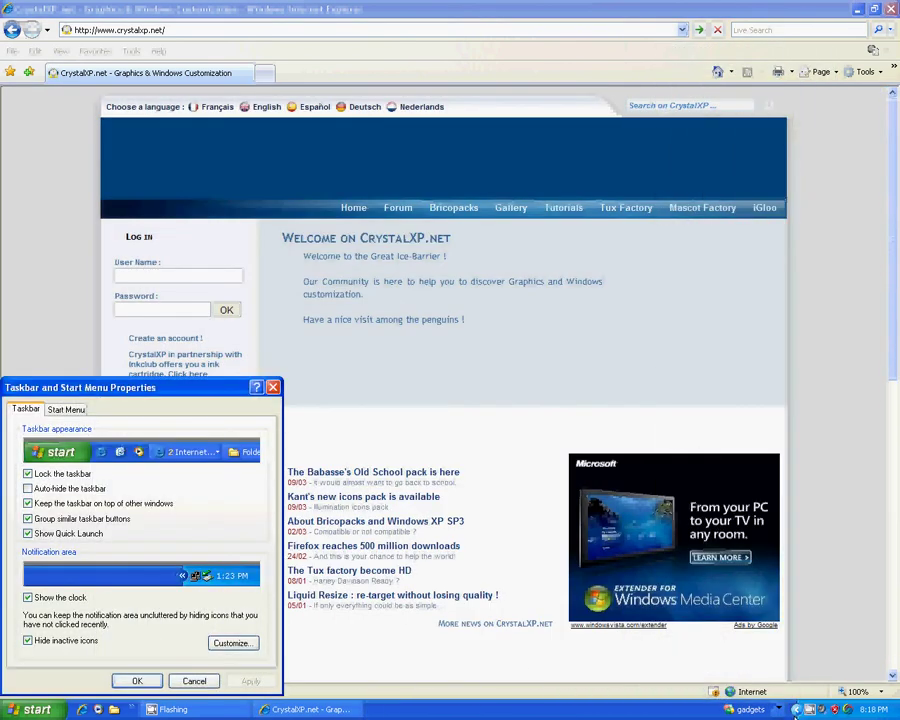
left_click(272, 387)
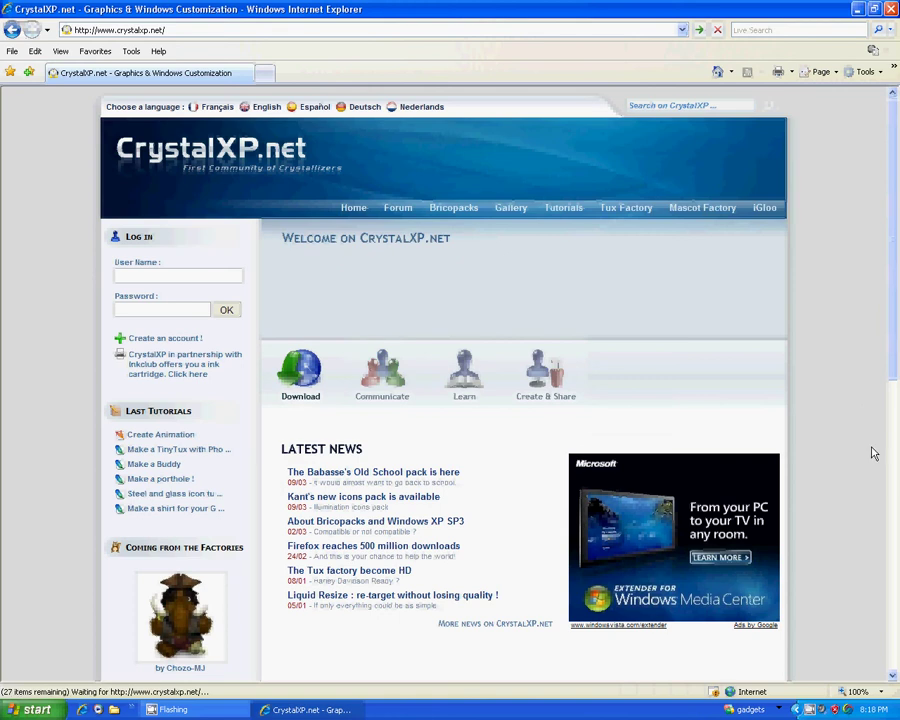
Open the Vista Inspirat 2 download page from the site's Bricopacks section
left_click(443, 210)
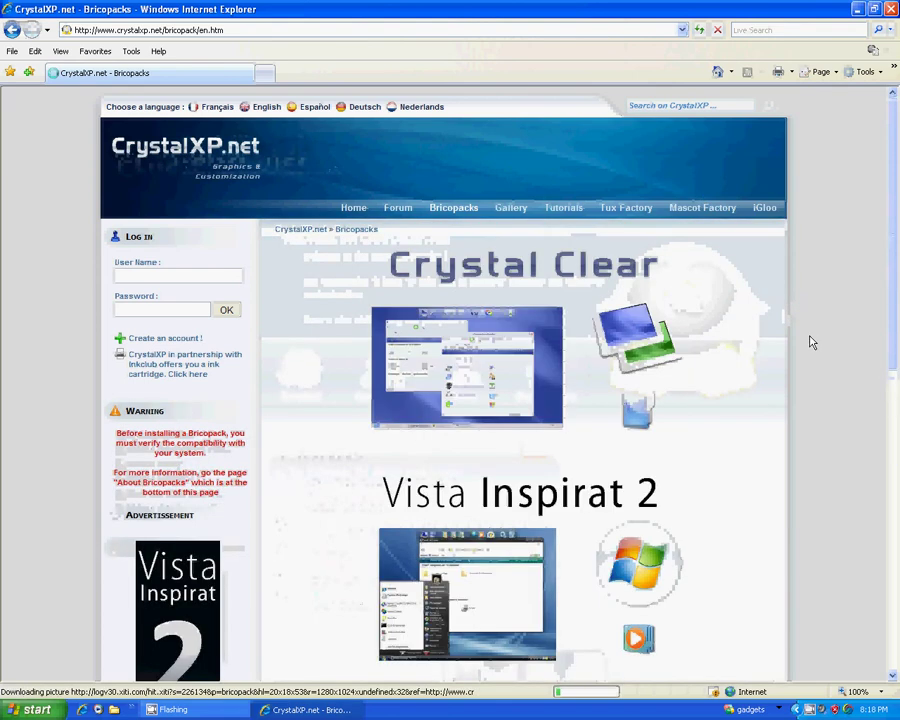
scroll(809, 330, "down", 2)
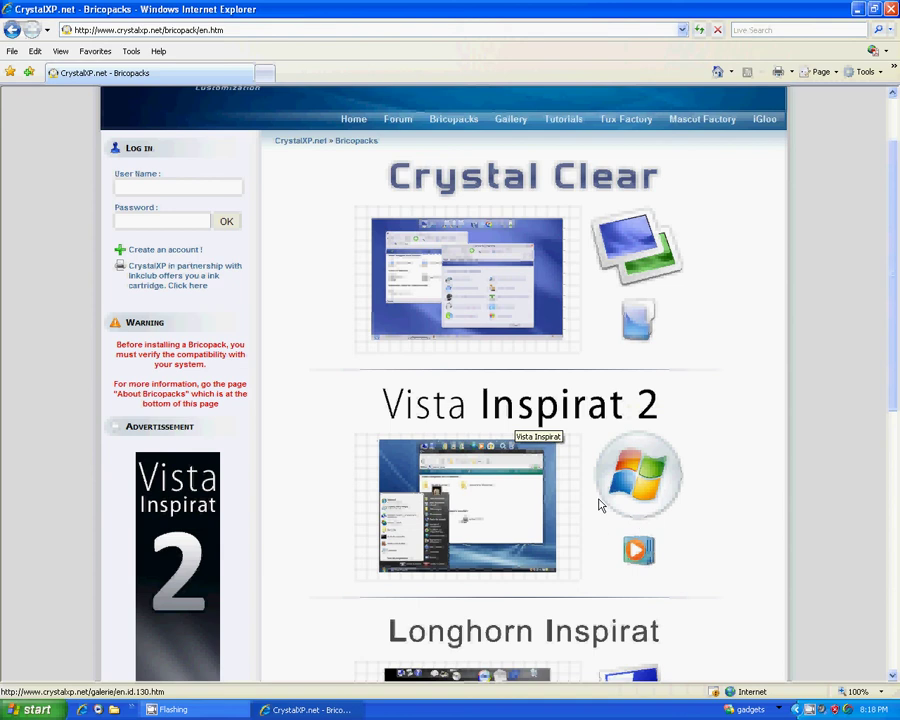
left_click(510, 501)
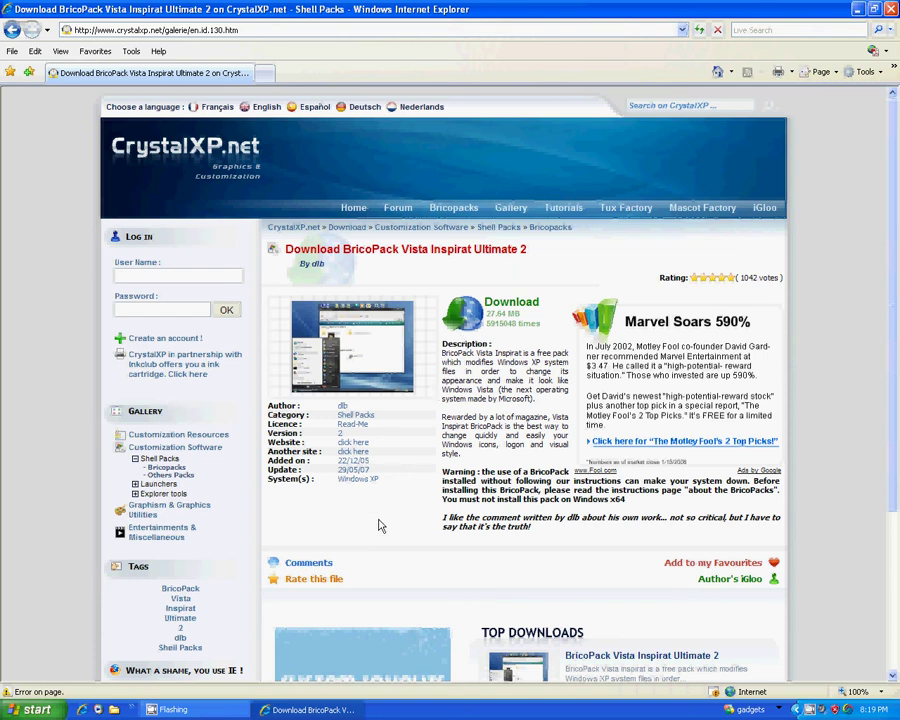
Show the desktop and open the appearance mods folder inside My Stuff, Backups, Programs
key("super+d")
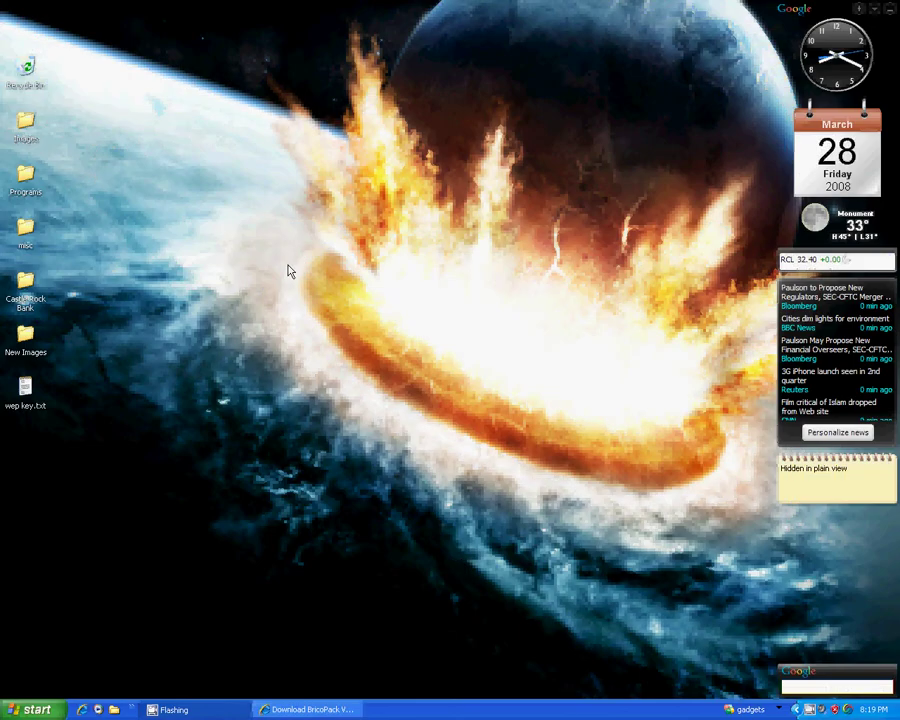
mouse_move(296, 8)
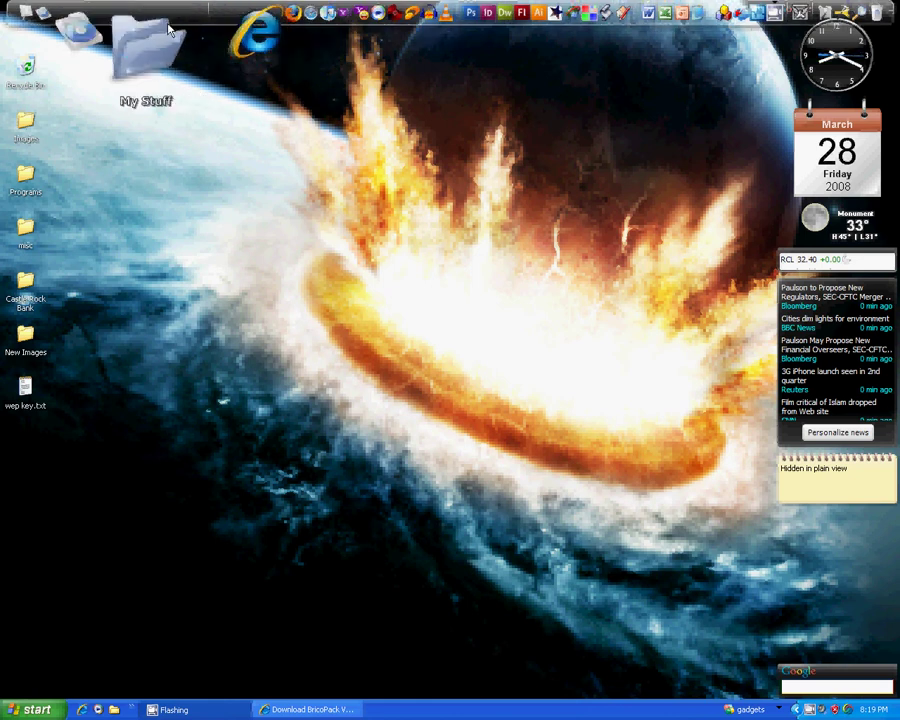
left_click(168, 30)
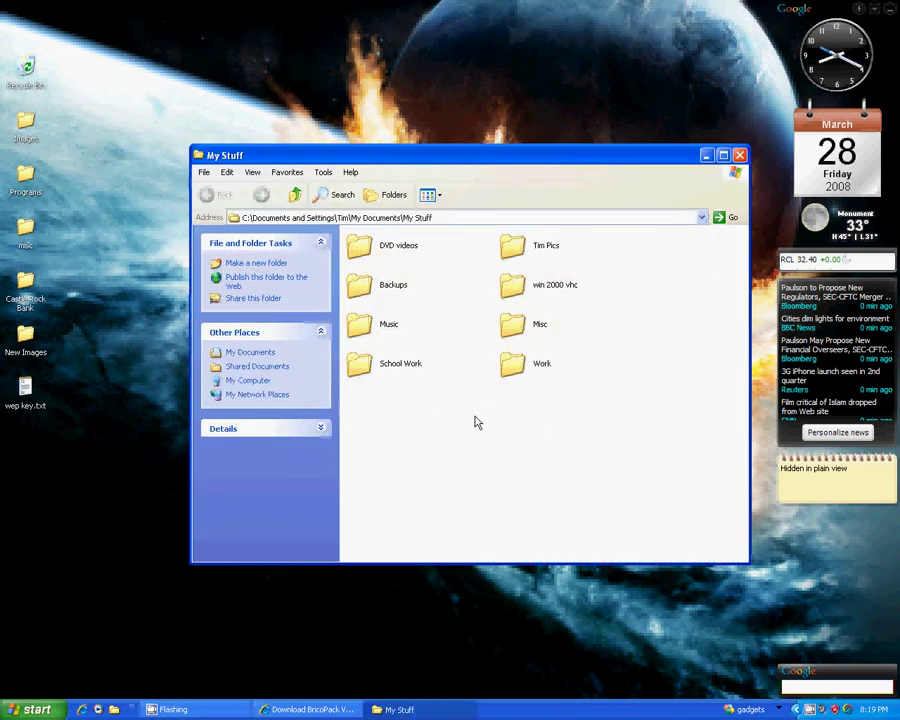
left_click(404, 292)
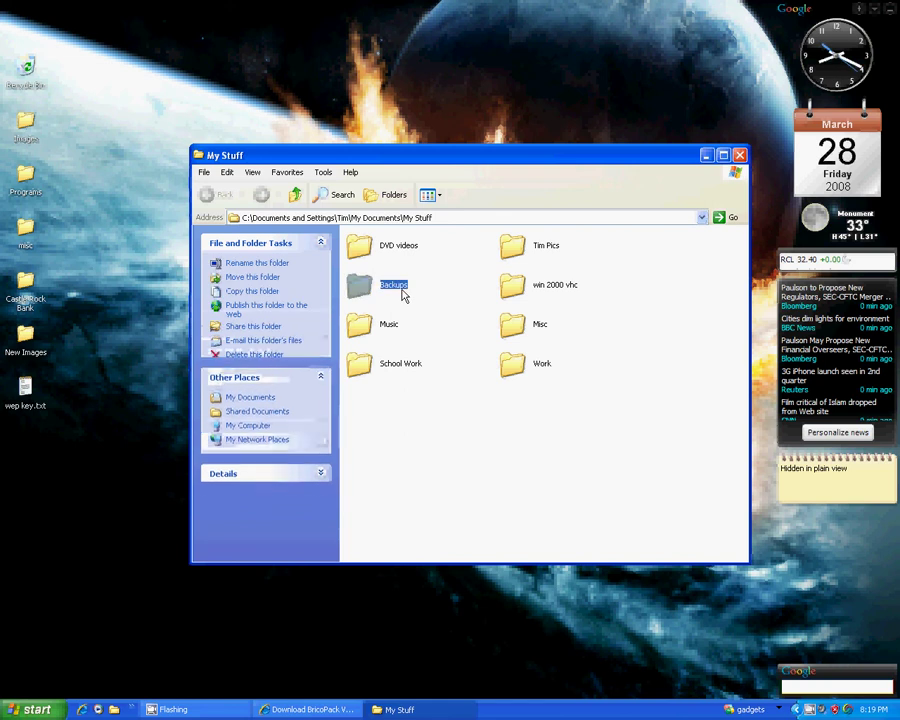
left_click(404, 290)
left_click(420, 343)
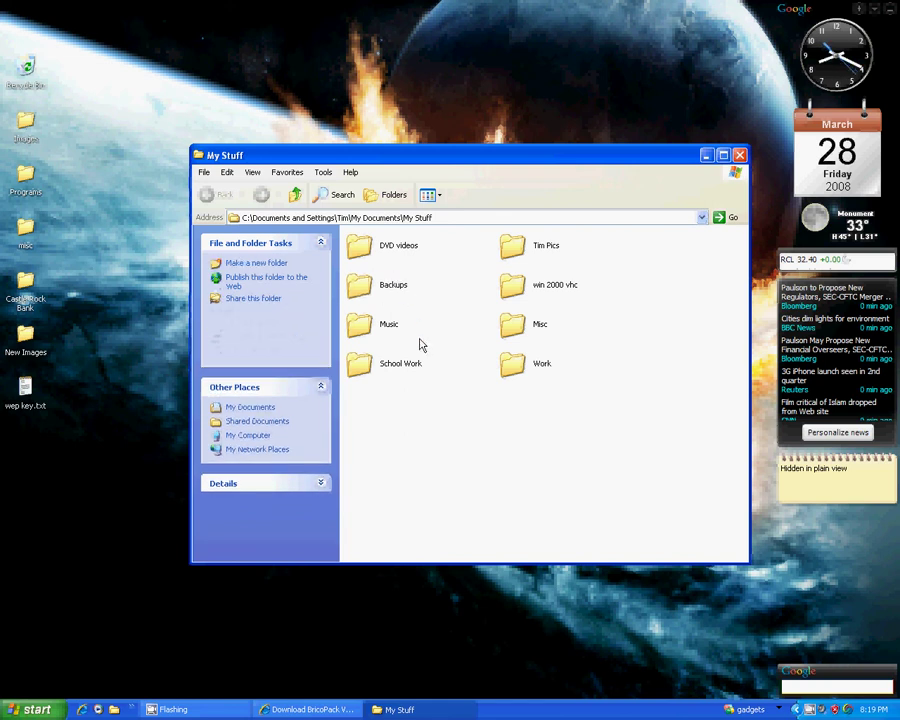
double_click(367, 277)
left_click(522, 377)
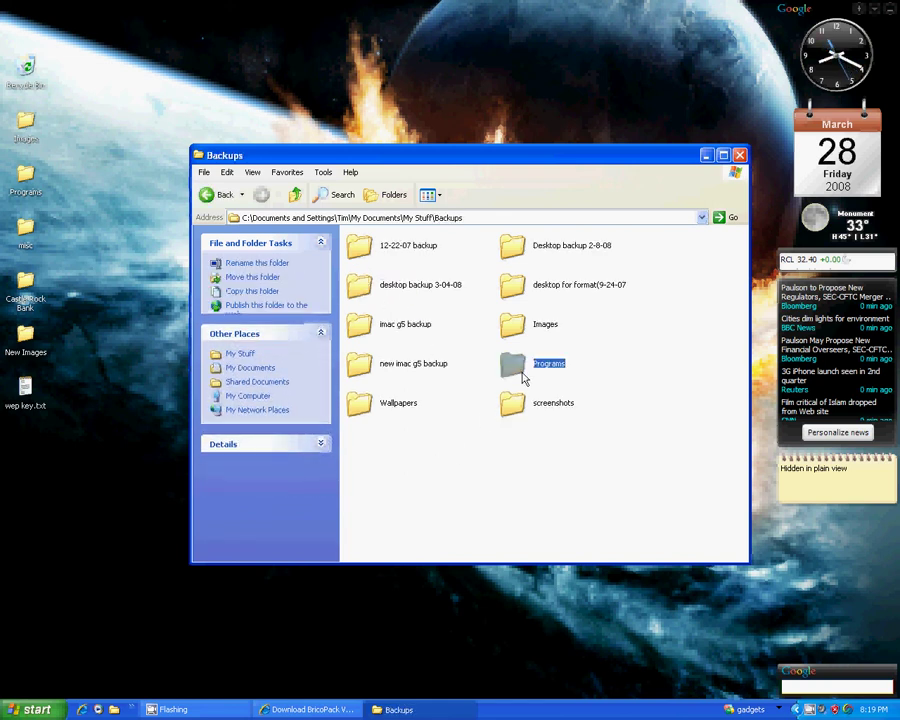
double_click(520, 372)
double_click(420, 320)
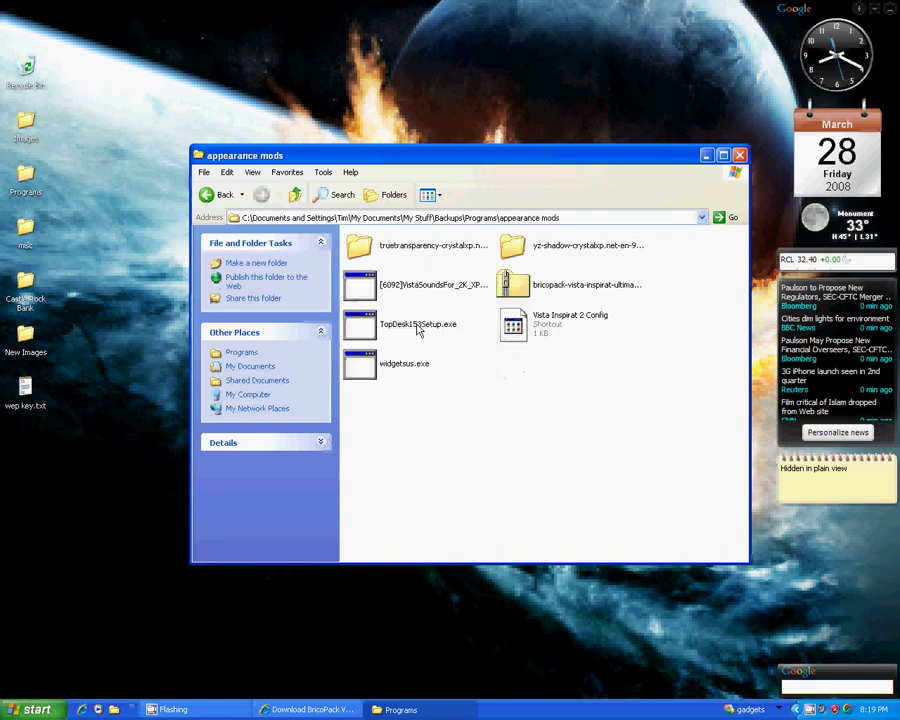
Run pack-vista-inspirat-2-1.0.exe from the bricopack-vista-inspirat-ultimate-2 zip archive with English as the installer language
left_click(517, 288)
double_click(517, 288)
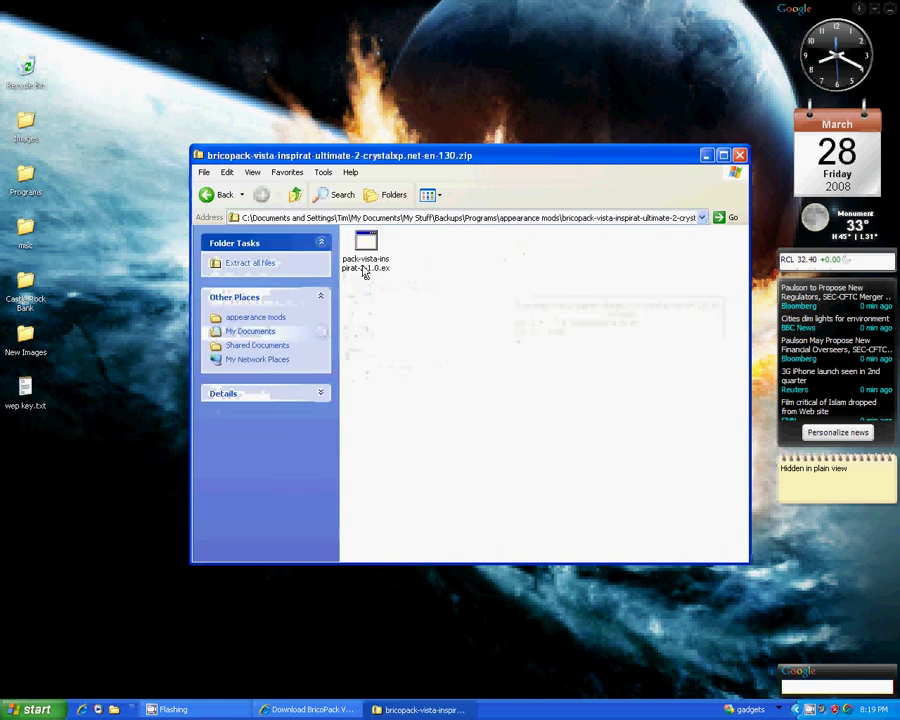
left_click(294, 194)
double_click(531, 282)
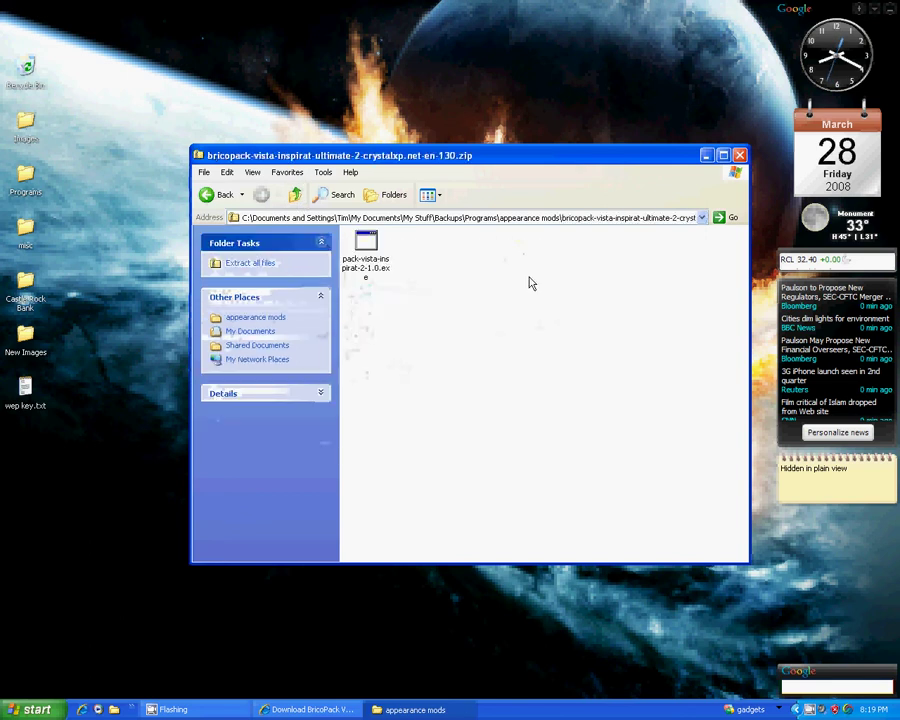
left_click(366, 262)
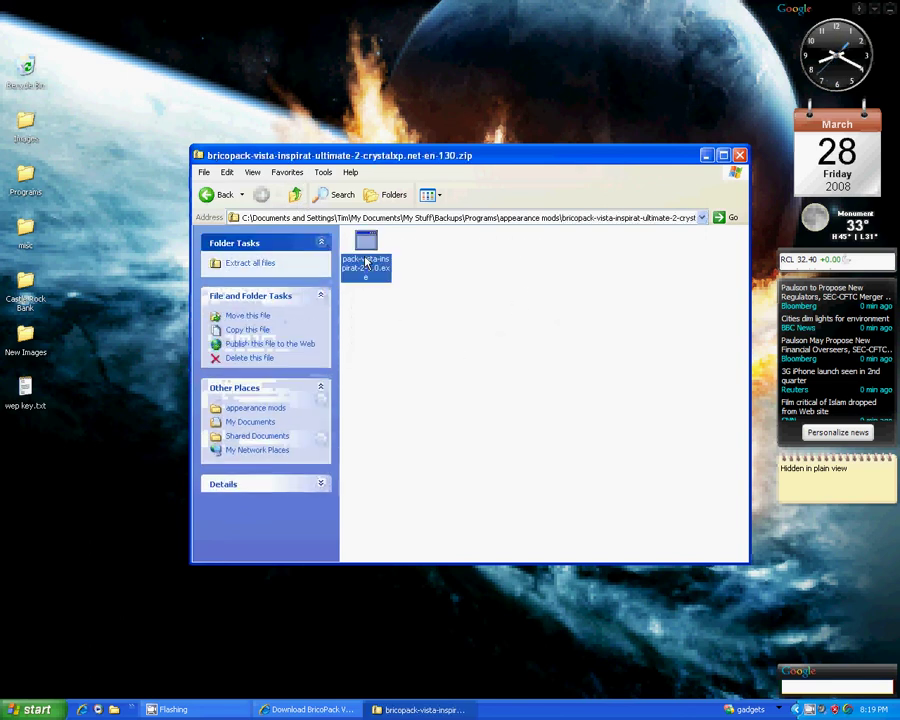
double_click(366, 262)
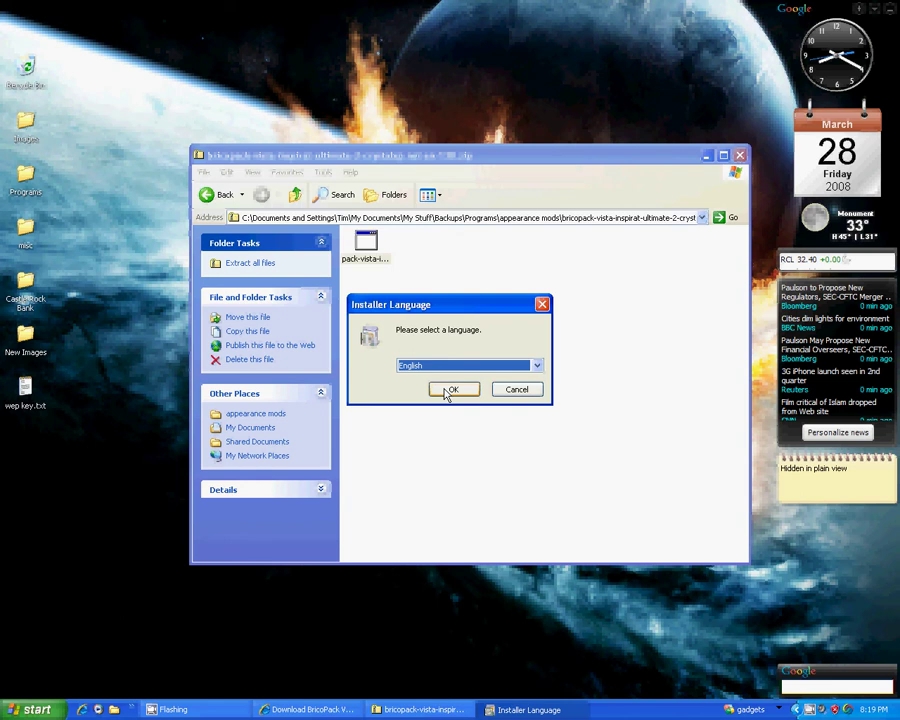
left_click(450, 390)
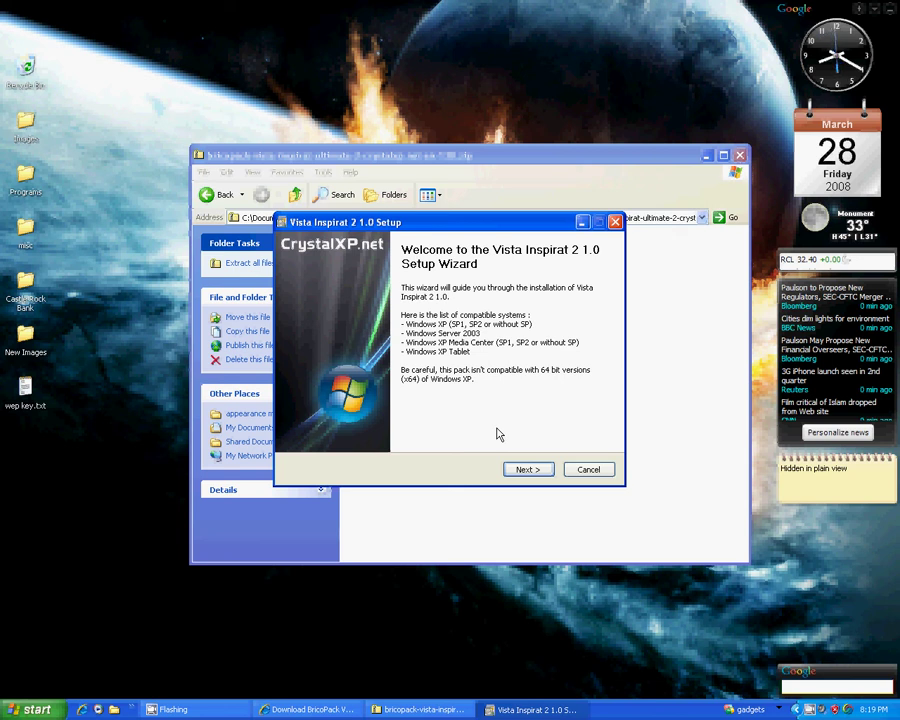
Accept the Vista Inspirat 2 license agreement and choose the Personalized installation mode
left_click(528, 470)
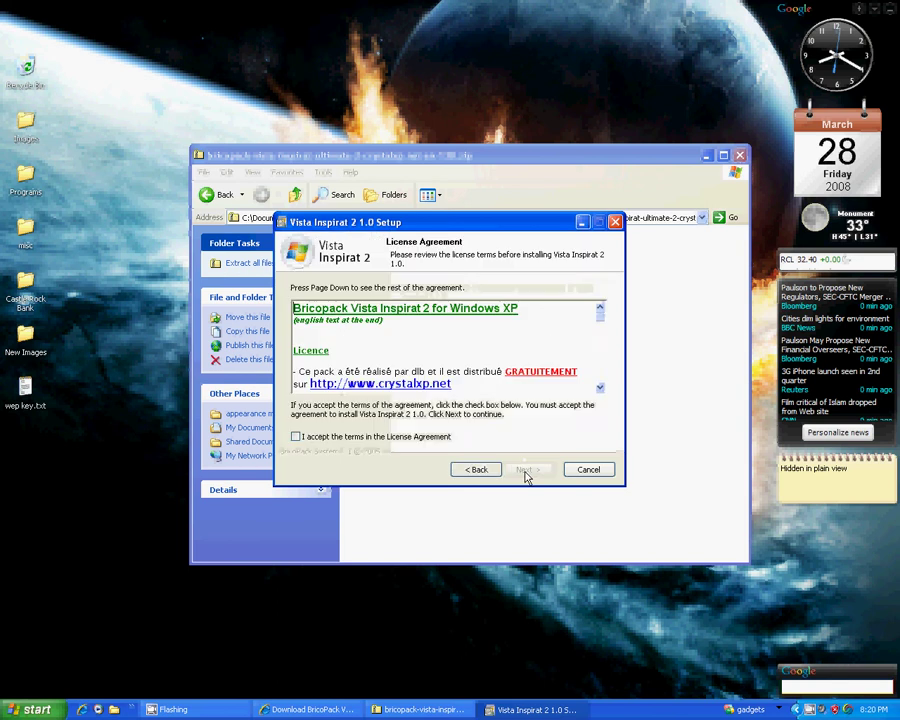
left_click(380, 437)
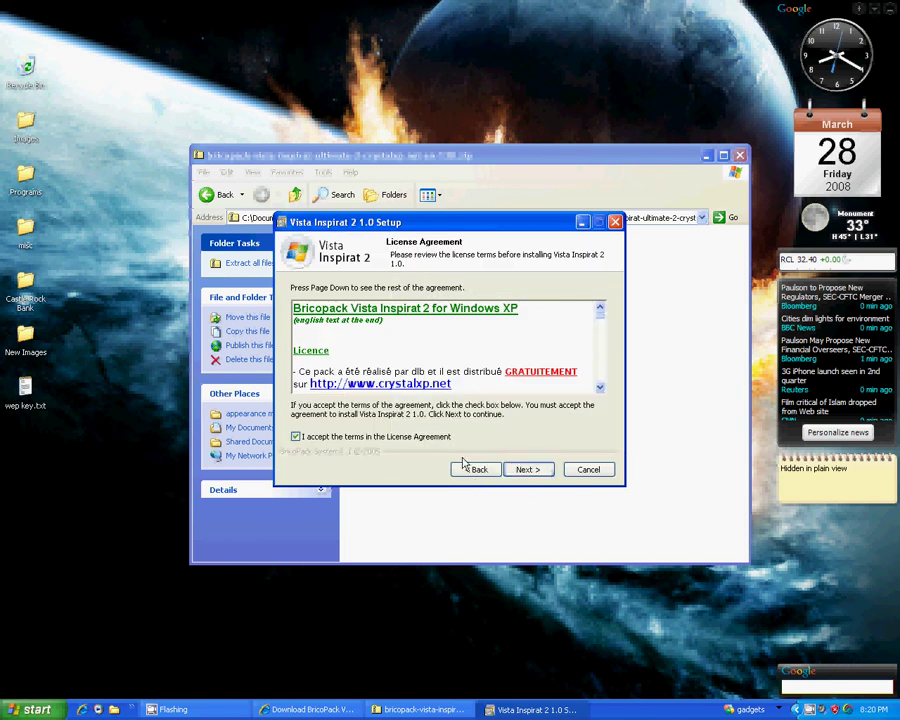
left_click(530, 470)
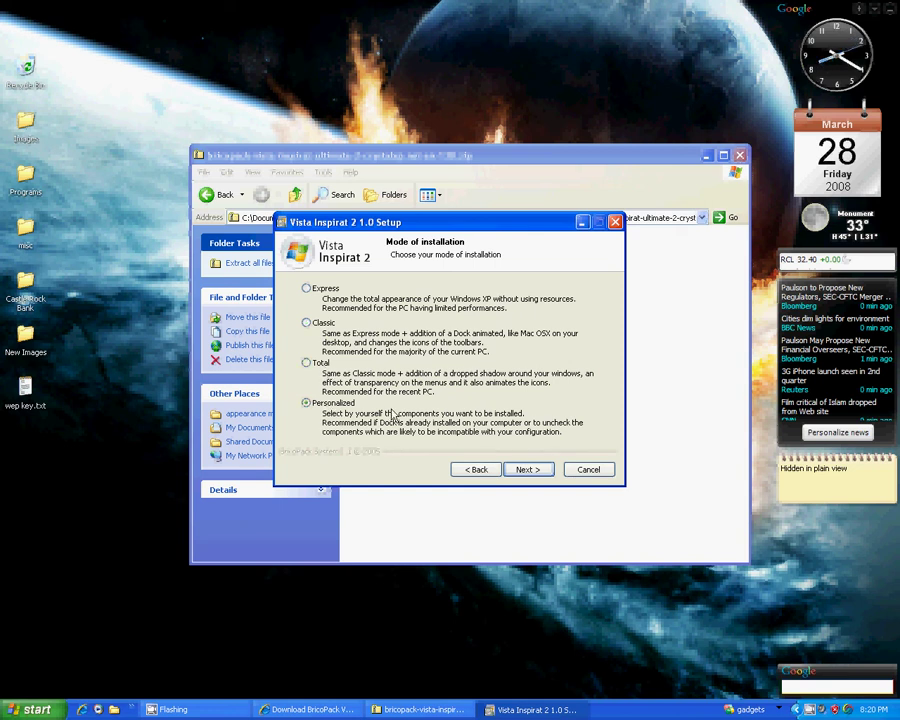
left_click(516, 468)
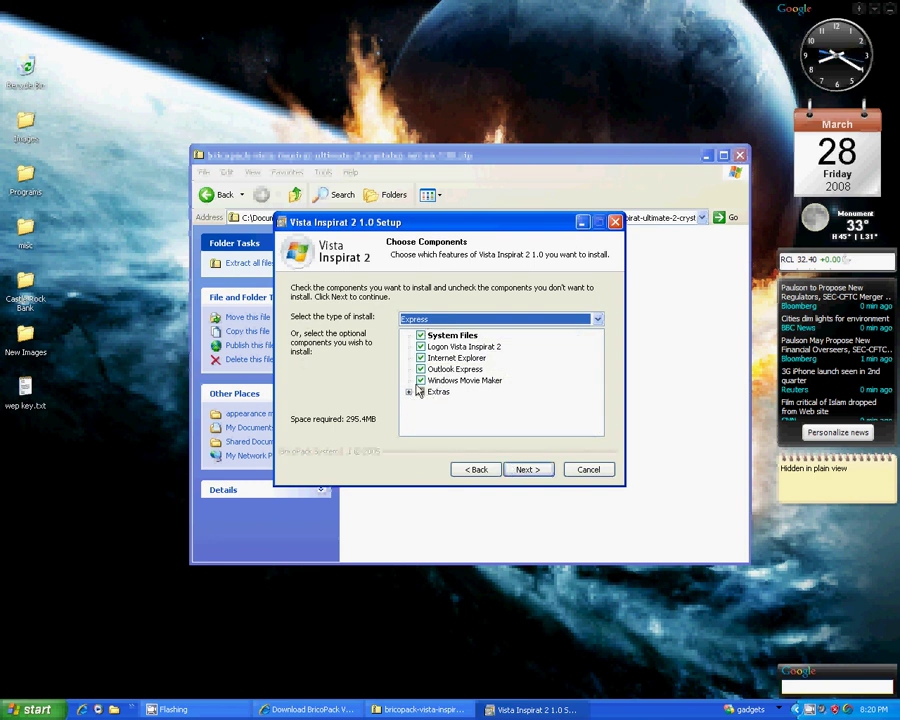
In the Extras components, exclude the wallpaper and include sounds, RocketDock, TransBar, UberIcon and Y'z Shadow
mouse_move(160, 20)
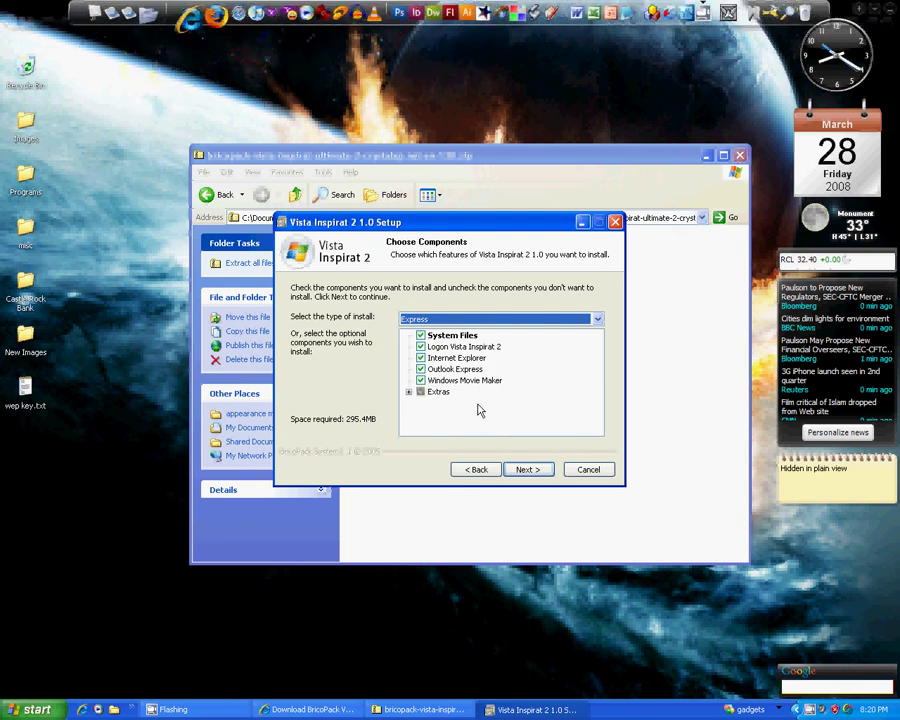
left_click(409, 393)
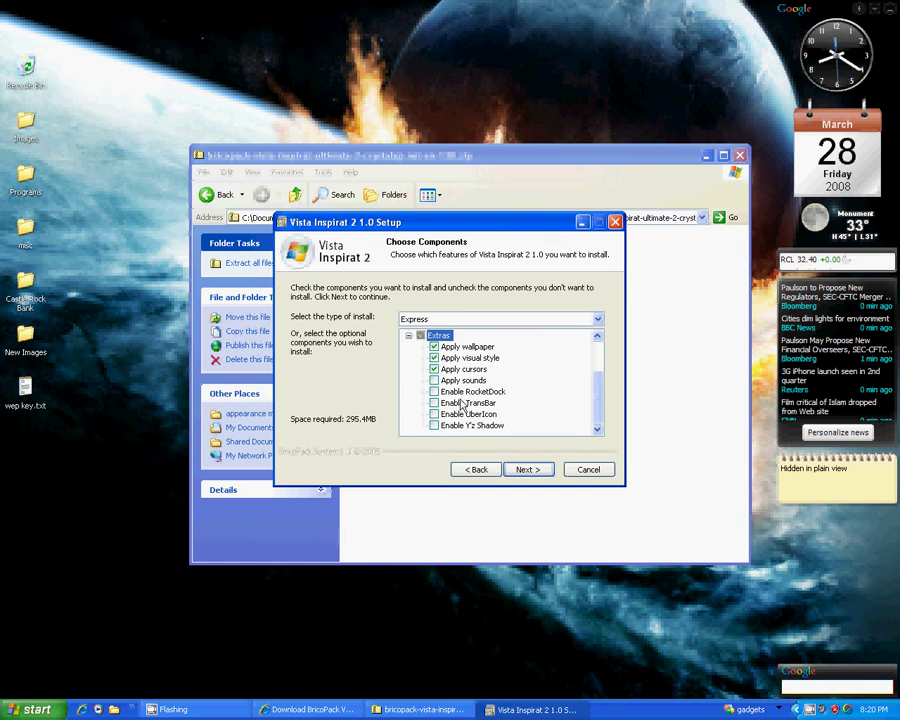
left_click(434, 347)
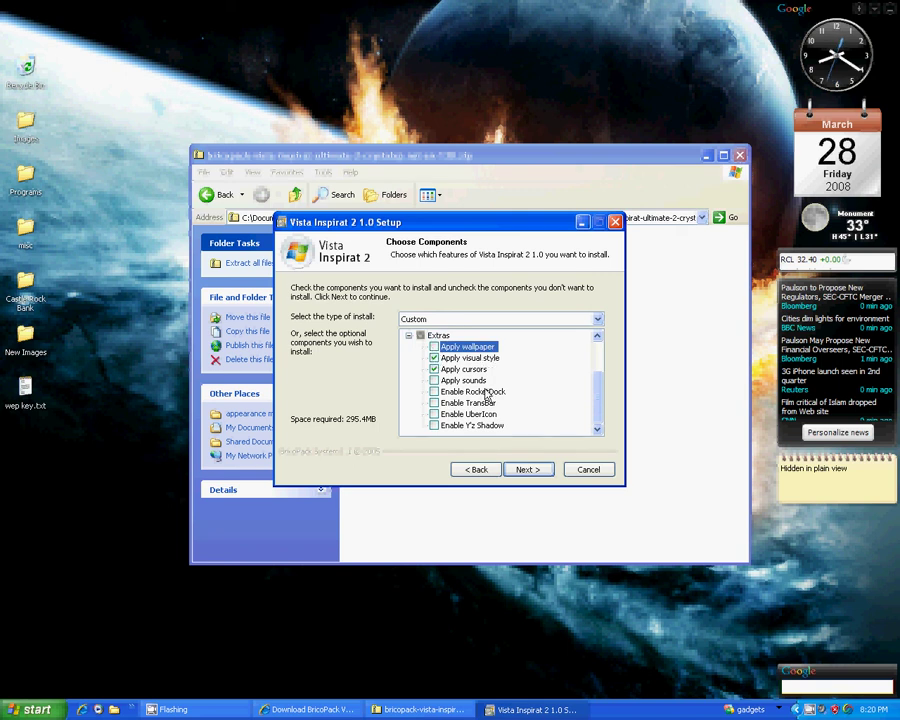
left_click(435, 382)
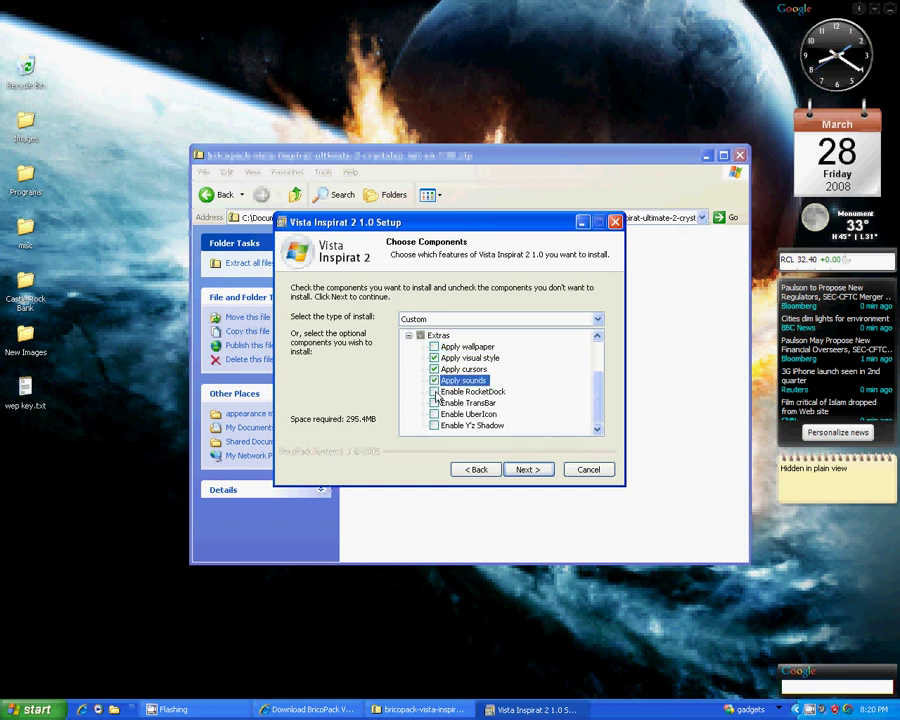
mouse_move(420, 5)
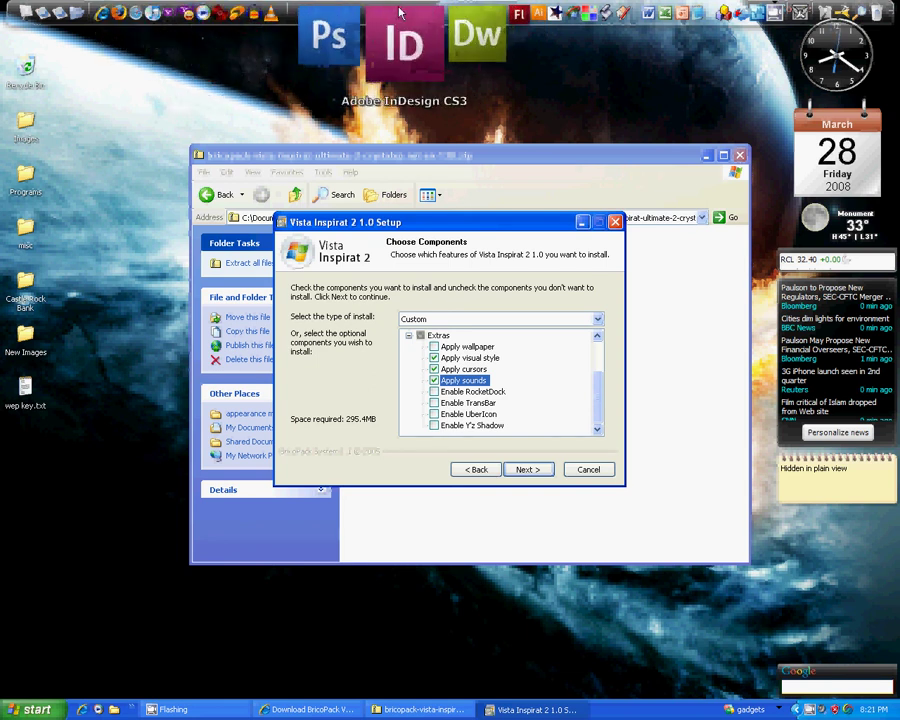
left_click(434, 391)
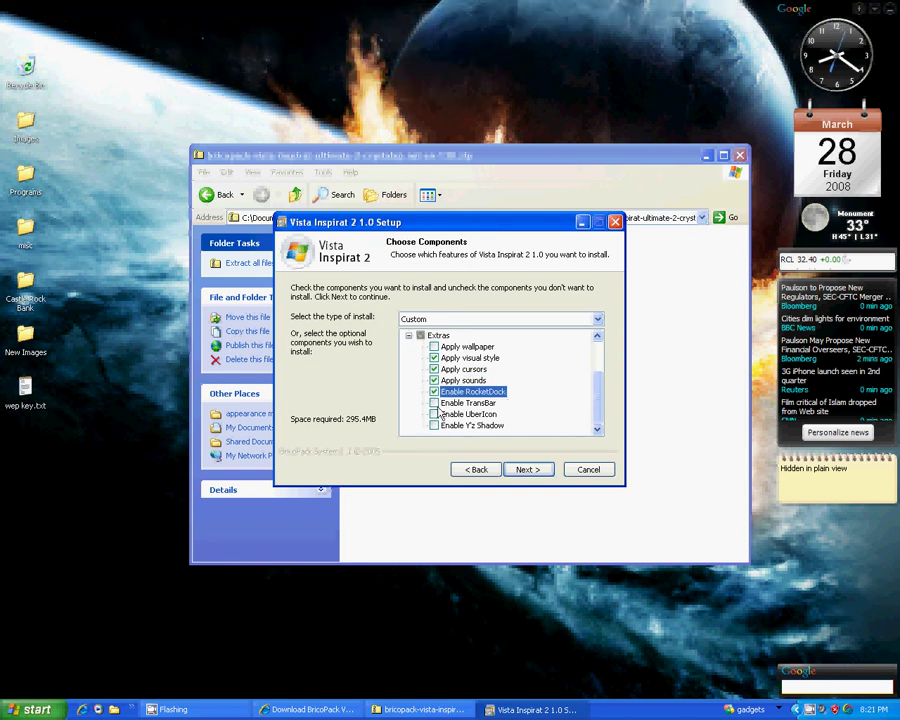
left_click(434, 403)
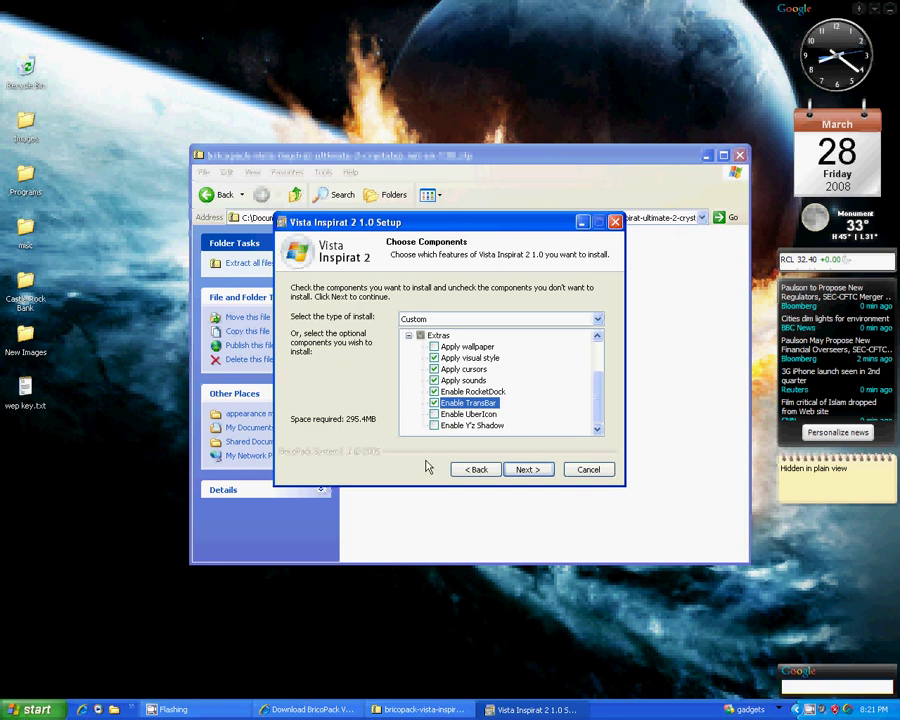
left_click(434, 414)
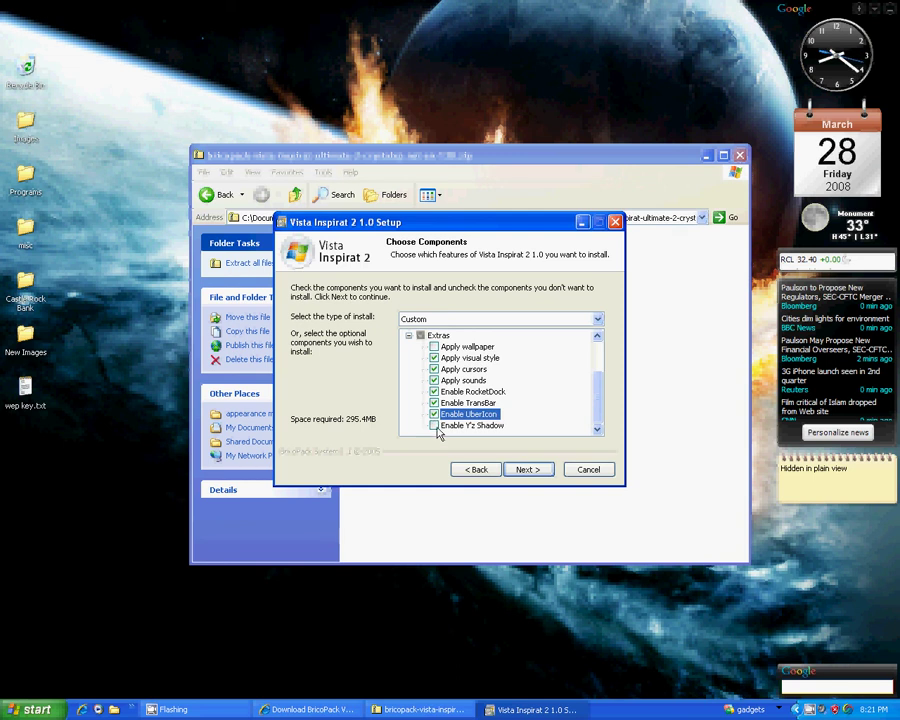
left_click(434, 426)
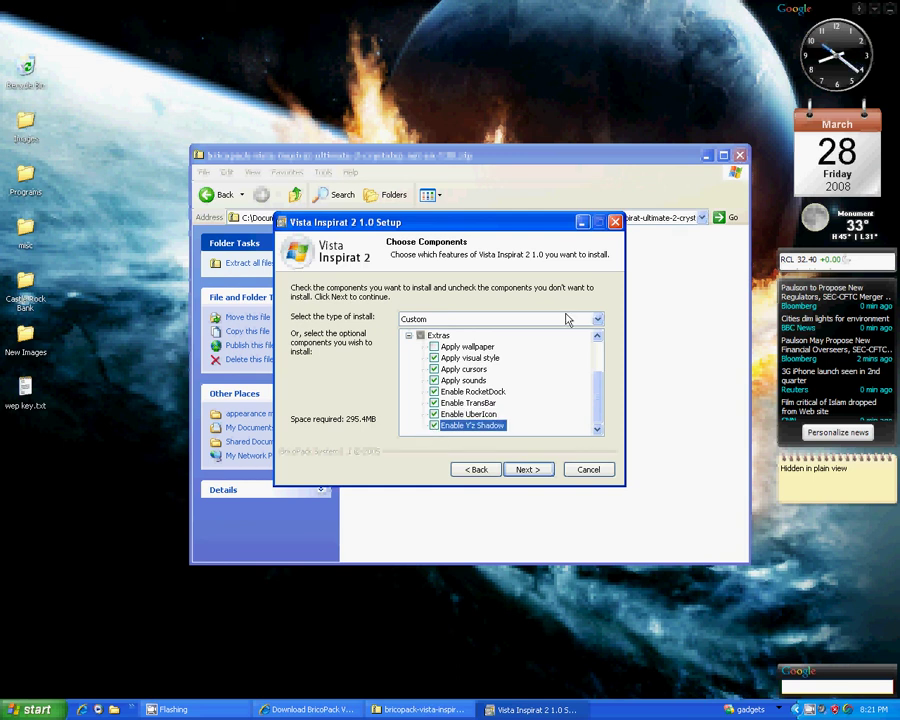
Accept the component selection and start the installation into the default folder C:\WINDOWS\BricoPacks\Vista Inspirat 2
left_click(536, 469)
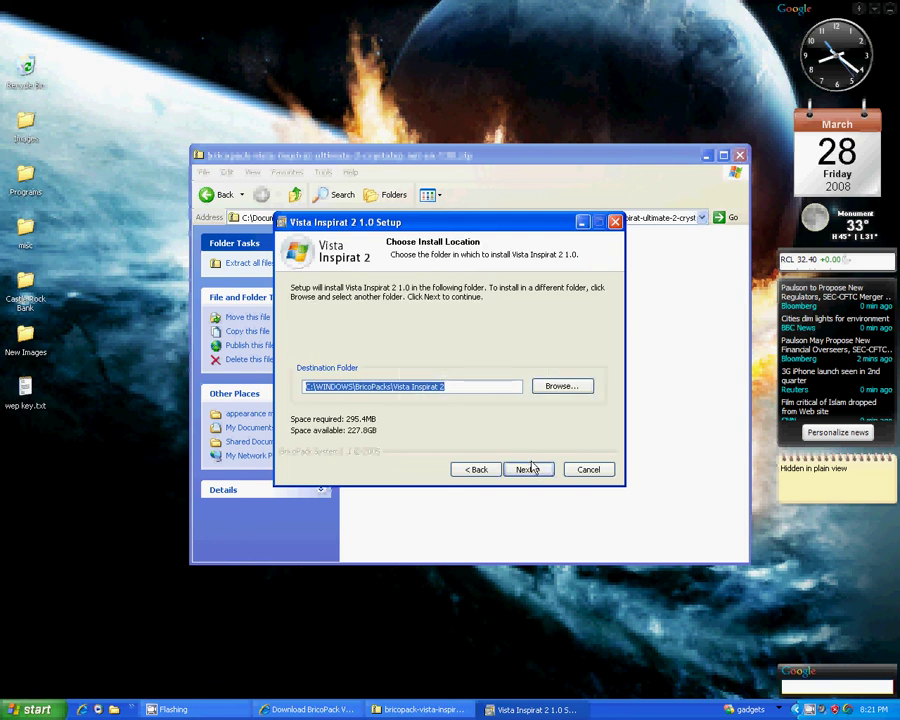
left_click(532, 470)
left_click(532, 472)
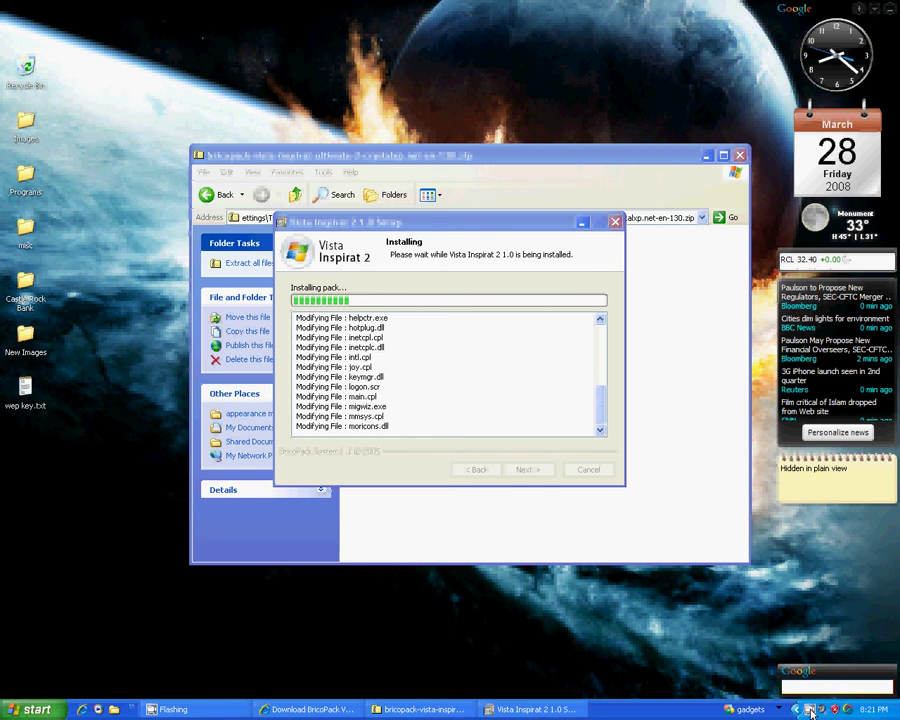
left_click(811, 710)
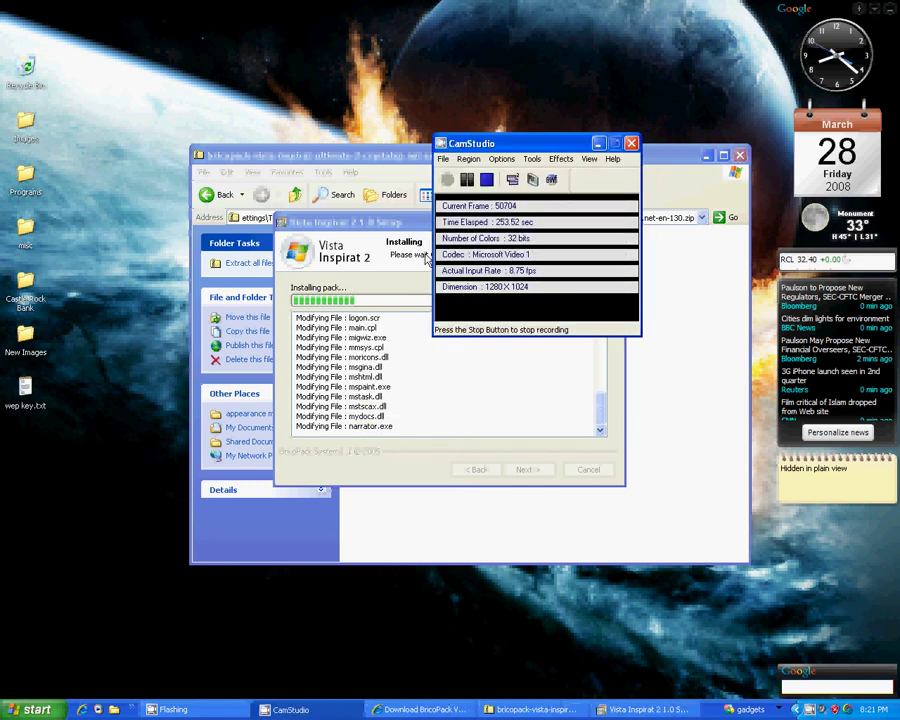